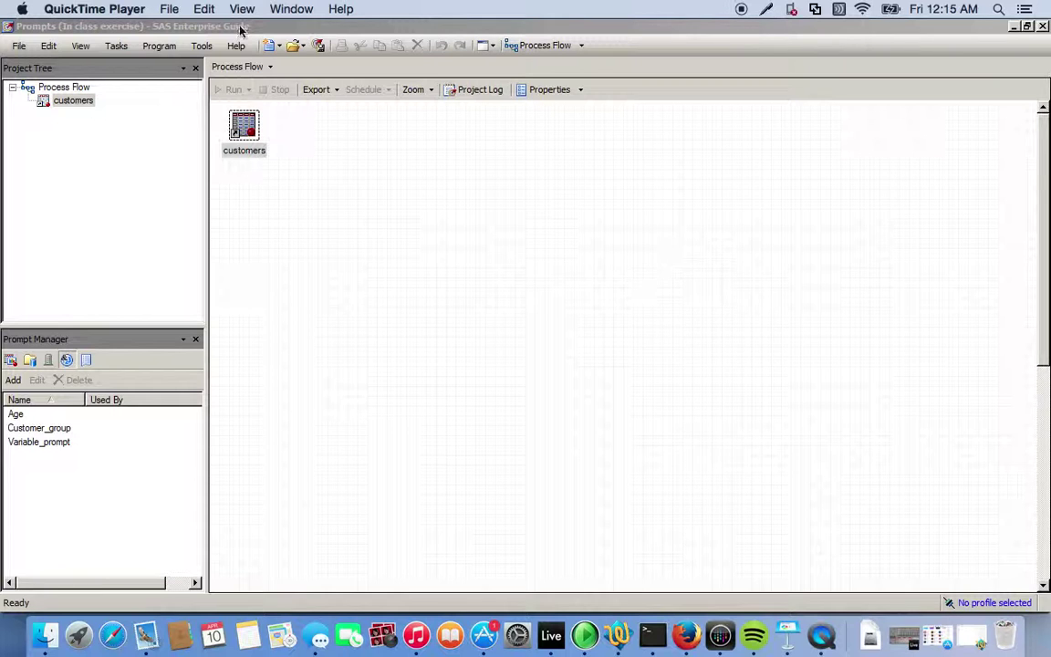
- Open the customers data table from the Process Flow as a data grid
double_click(245, 127)
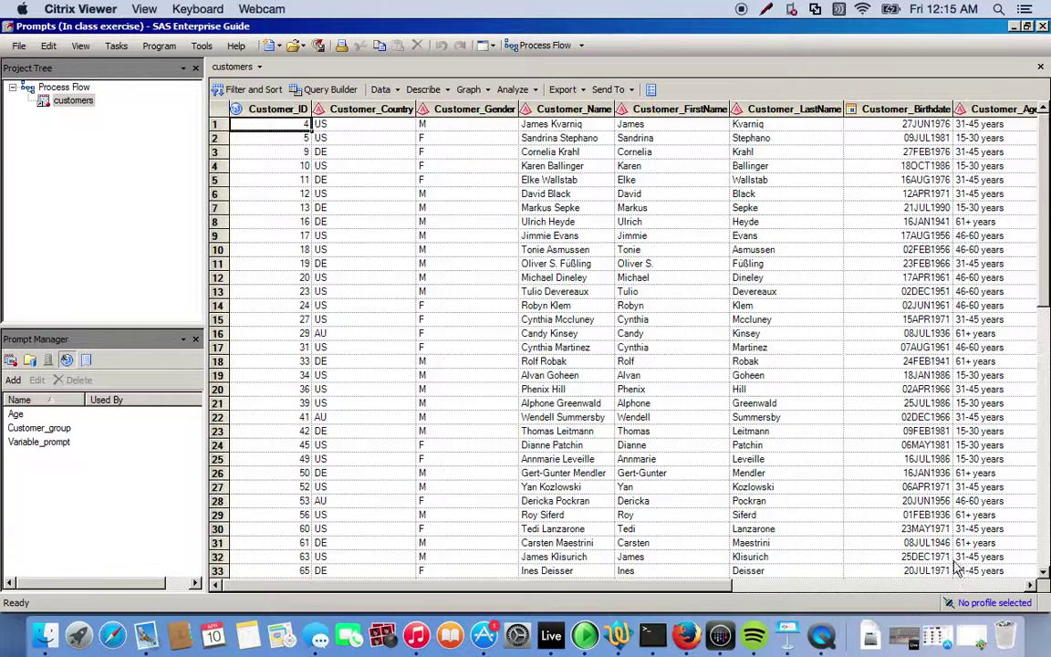
- Select the Customer_Age column, then delete the old Age prompt from Prompt Manager
click(985, 578)
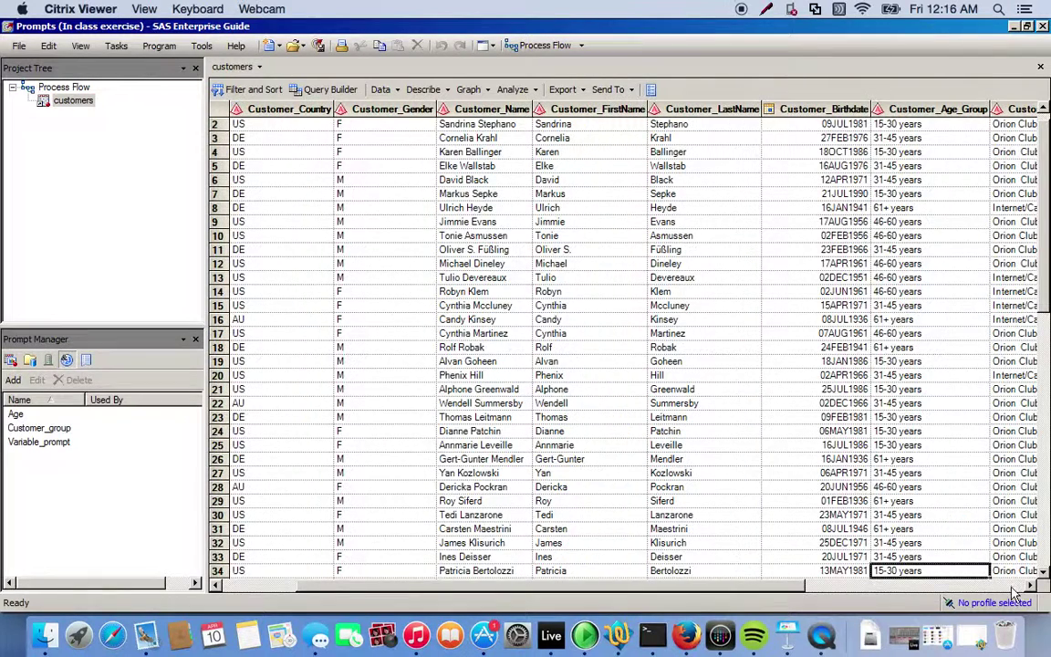
click(922, 585)
click(923, 111)
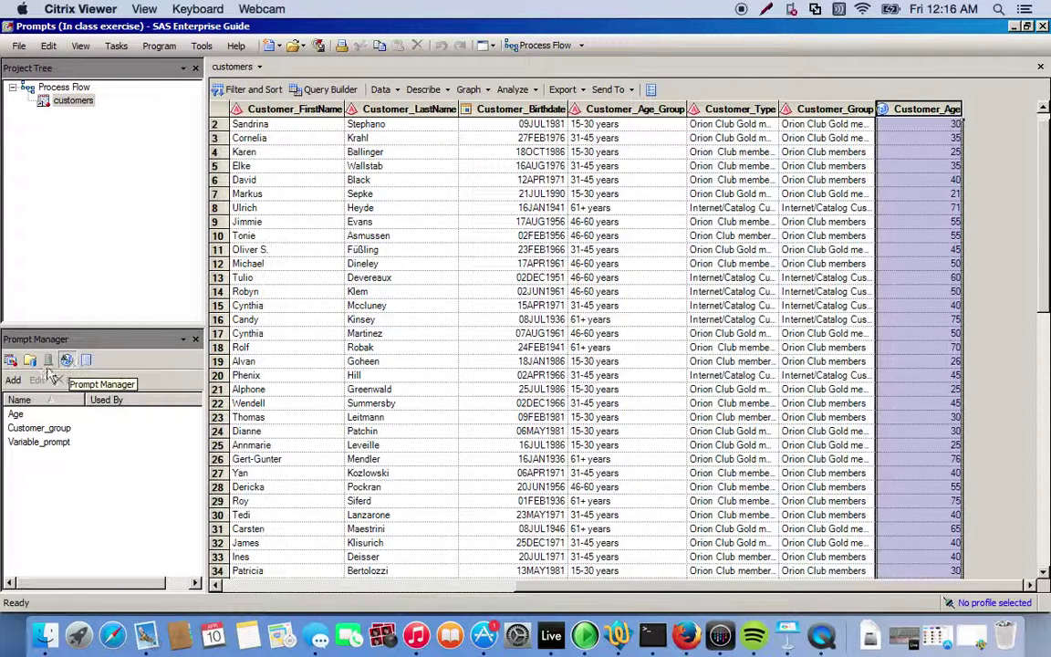
click(14, 418)
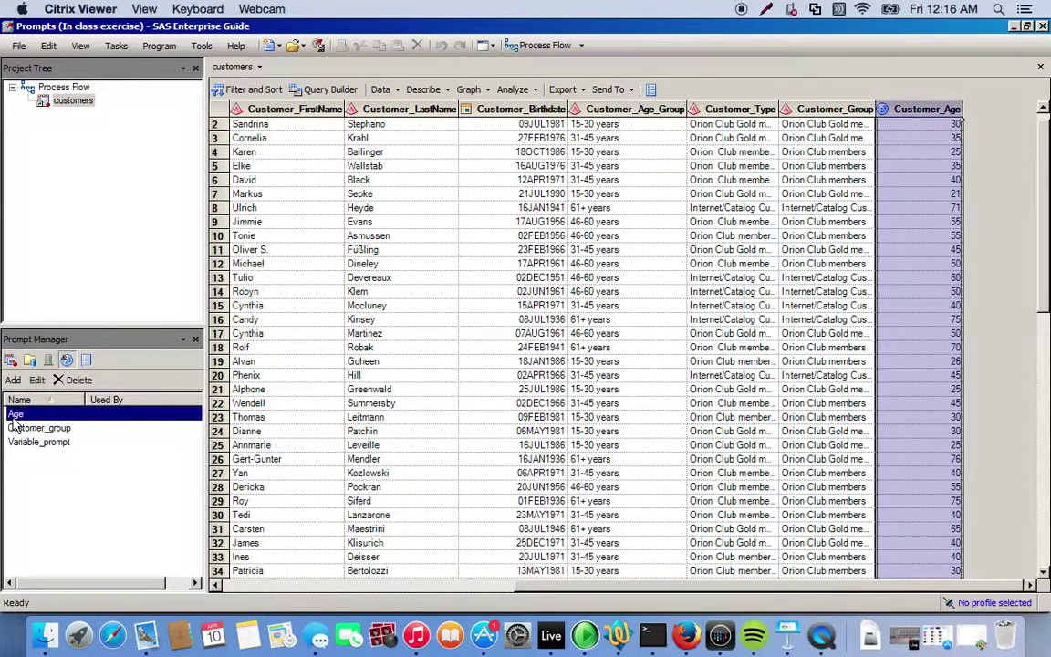
right_click(13, 420)
click(35, 443)
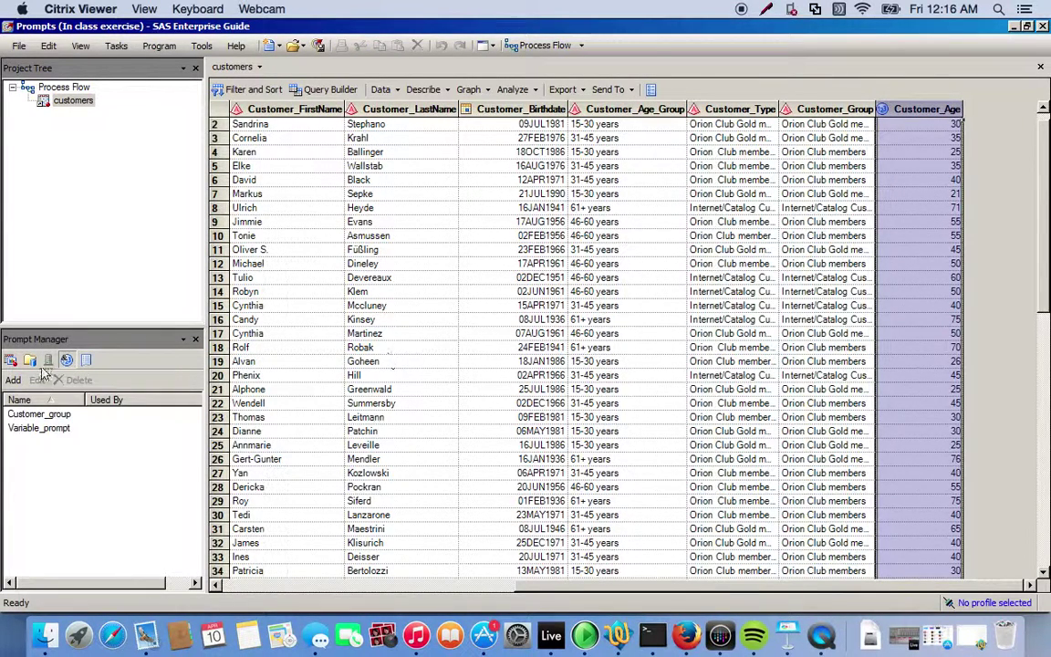
- Add a prompt named and displayed as AGE, described 'Enter the value of the customers age'
click(14, 380)
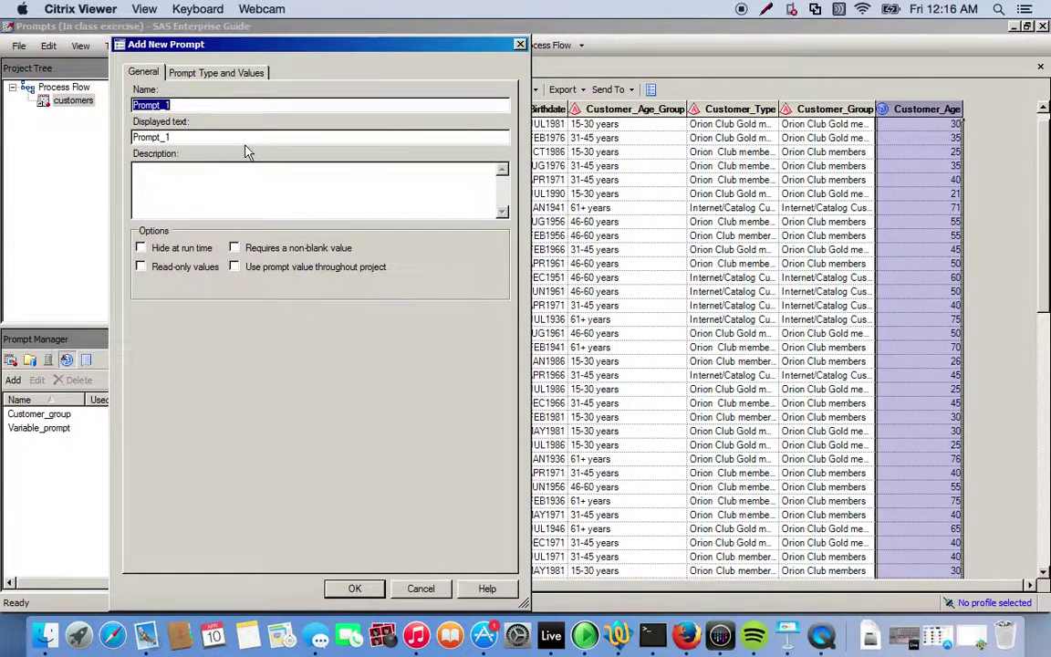
text(AGE)
click(232, 138)
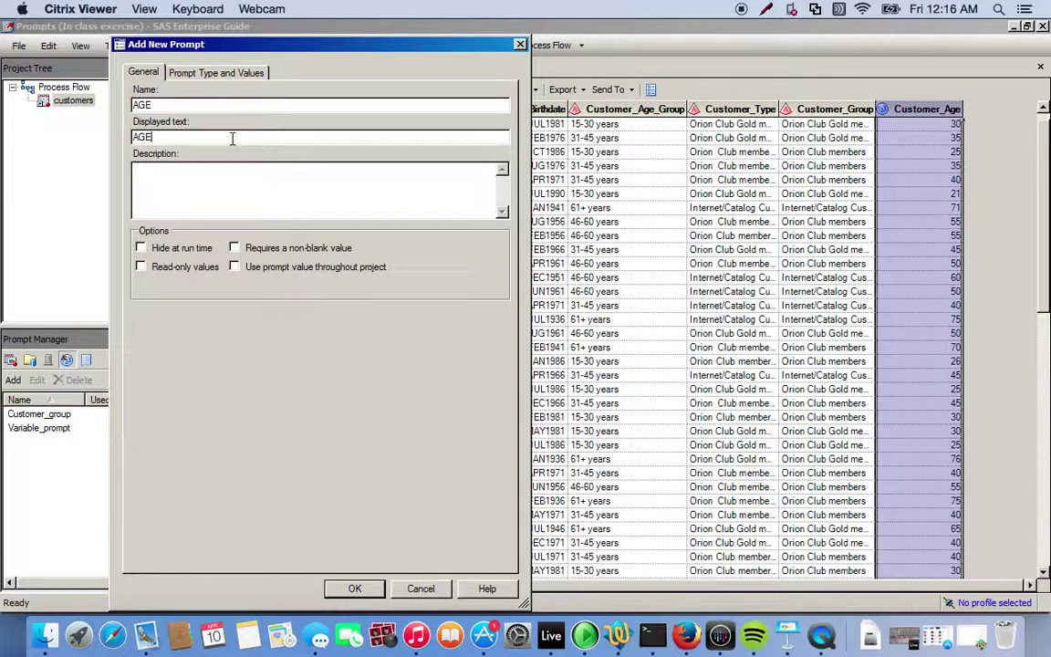
click(233, 176)
text(Enter the value of the cus)
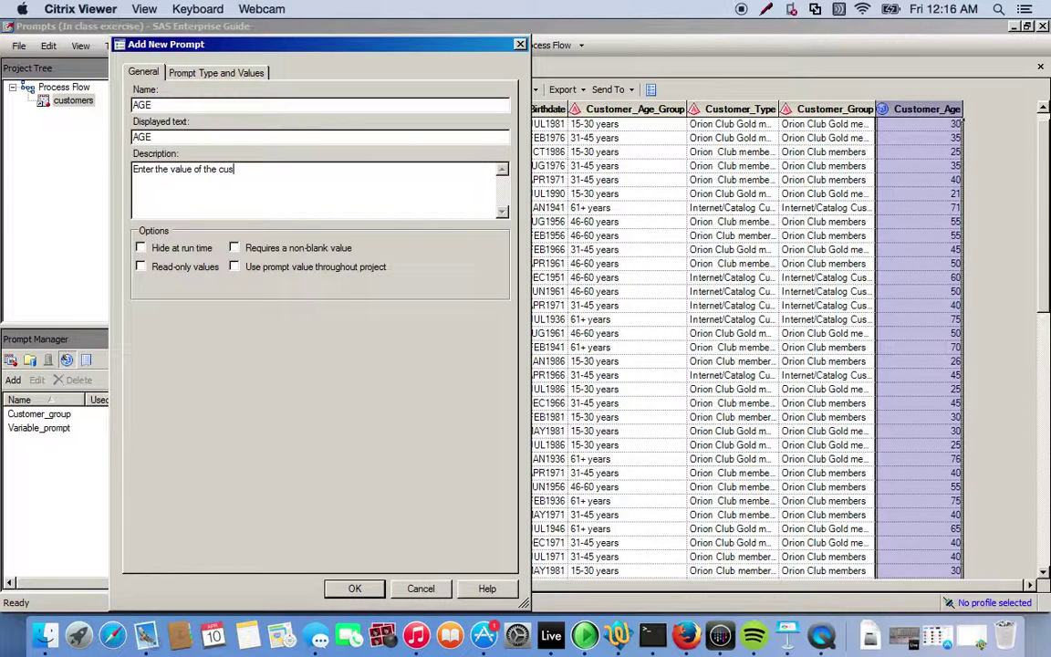
text(tomers age)
click(228, 73)
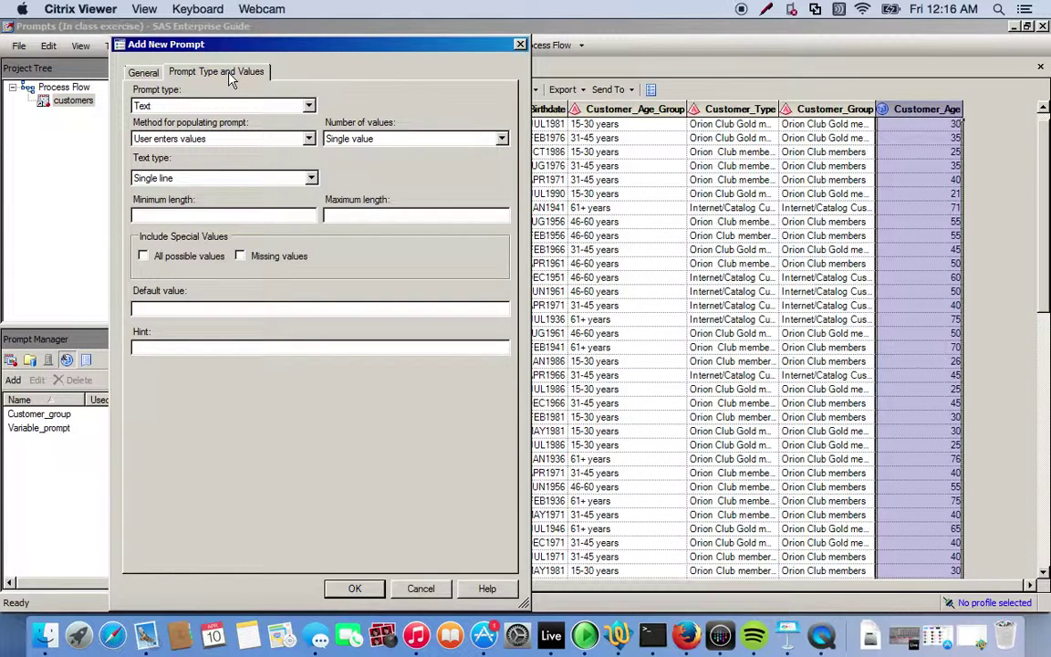
- Make the AGE prompt Numeric and save it to the prompt list
click(267, 107)
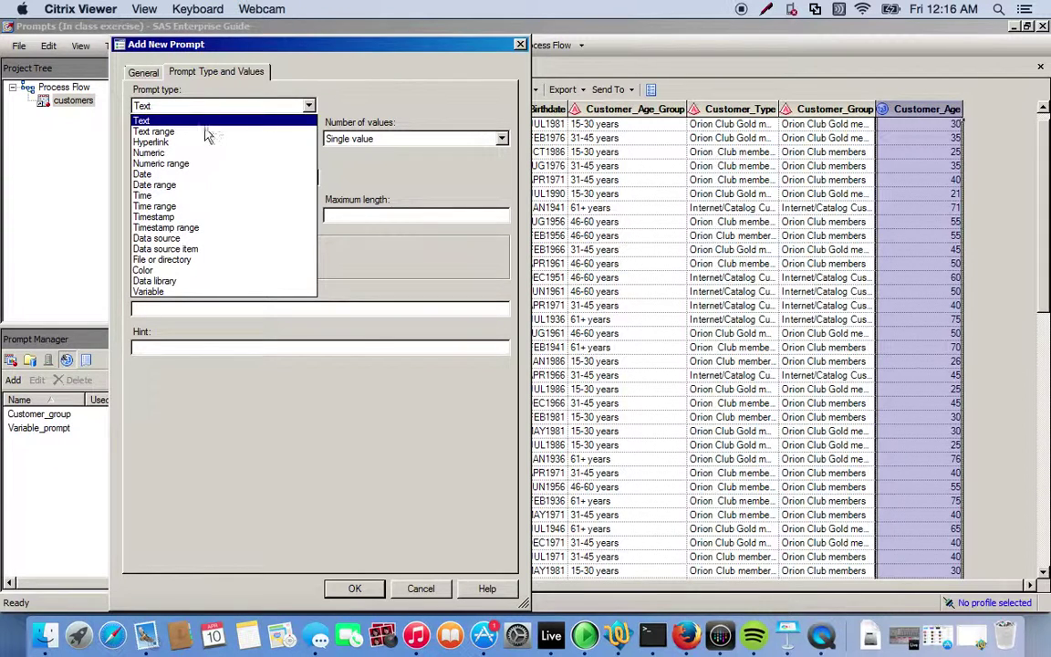
click(150, 152)
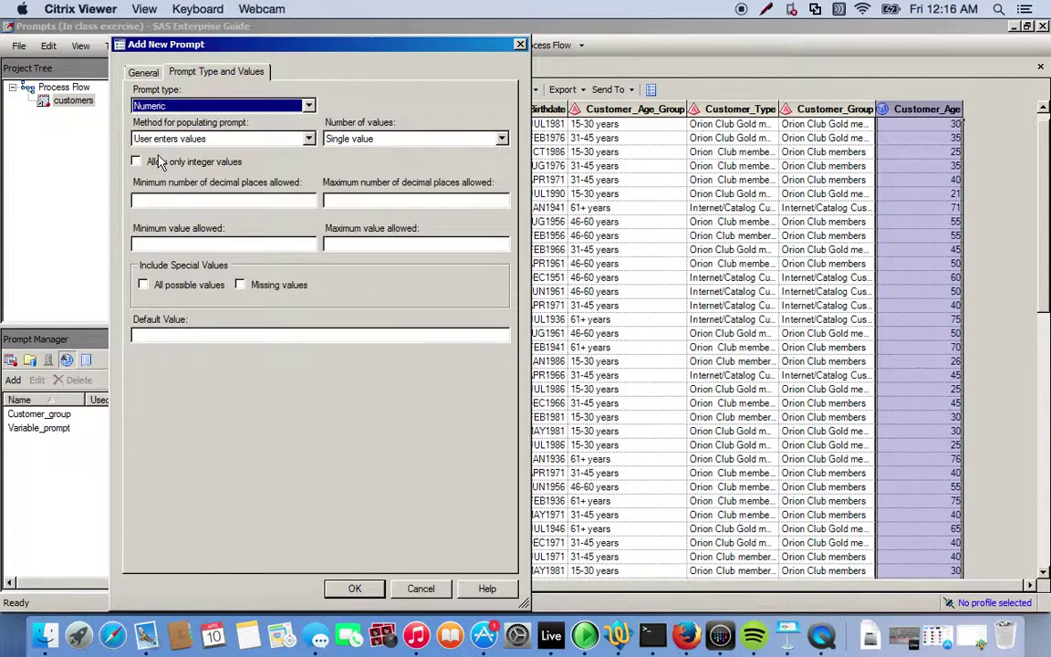
click(354, 588)
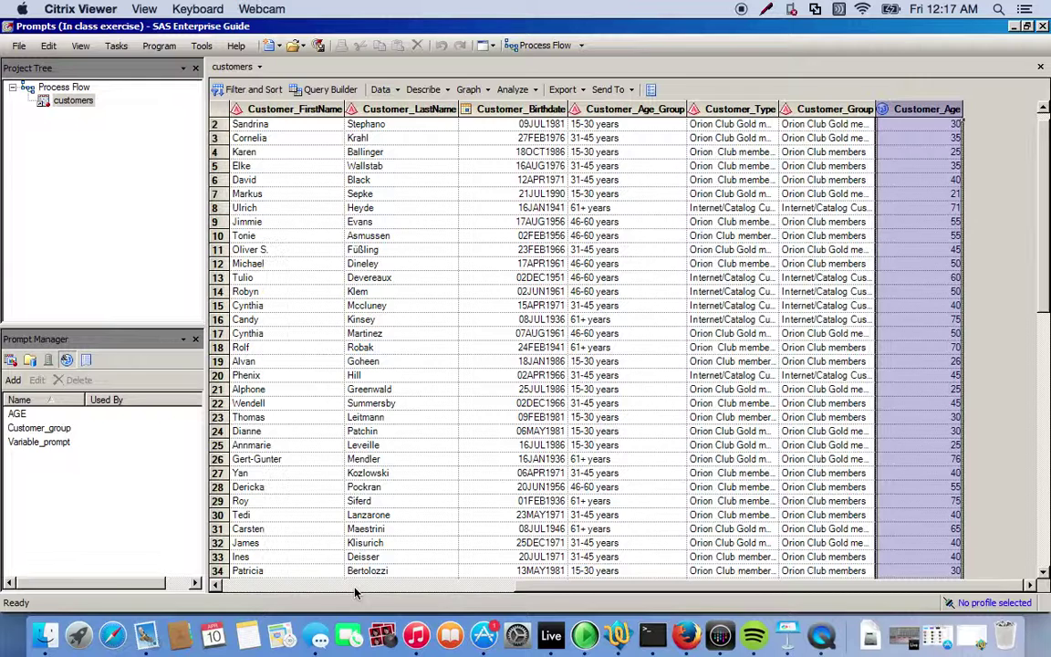
- Build a query on customers including all its columns and start a new filter
click(20, 415)
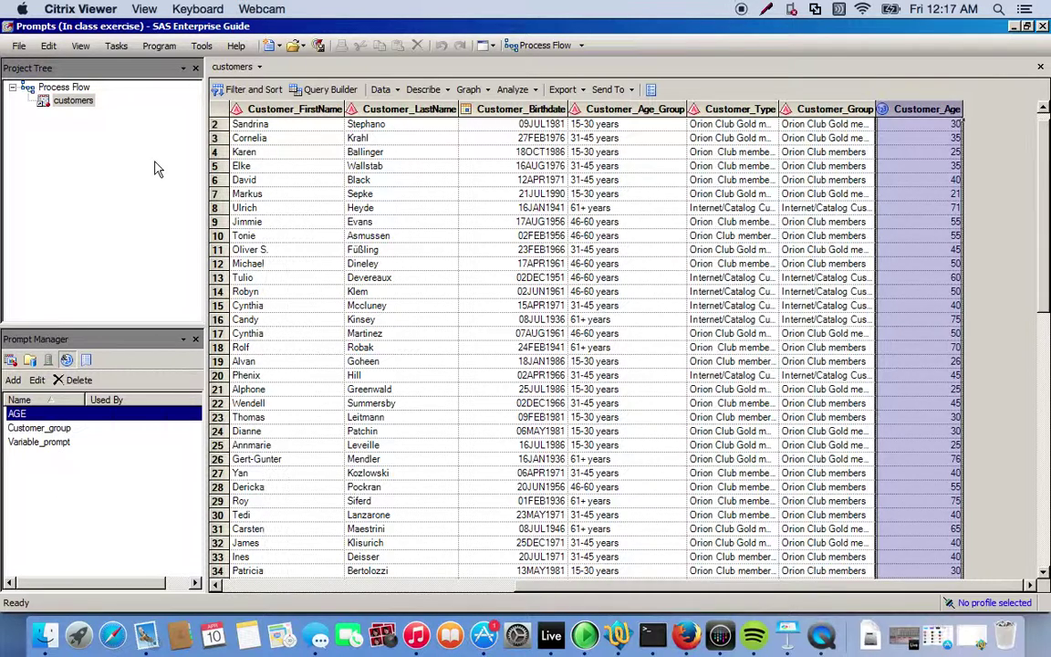
click(321, 89)
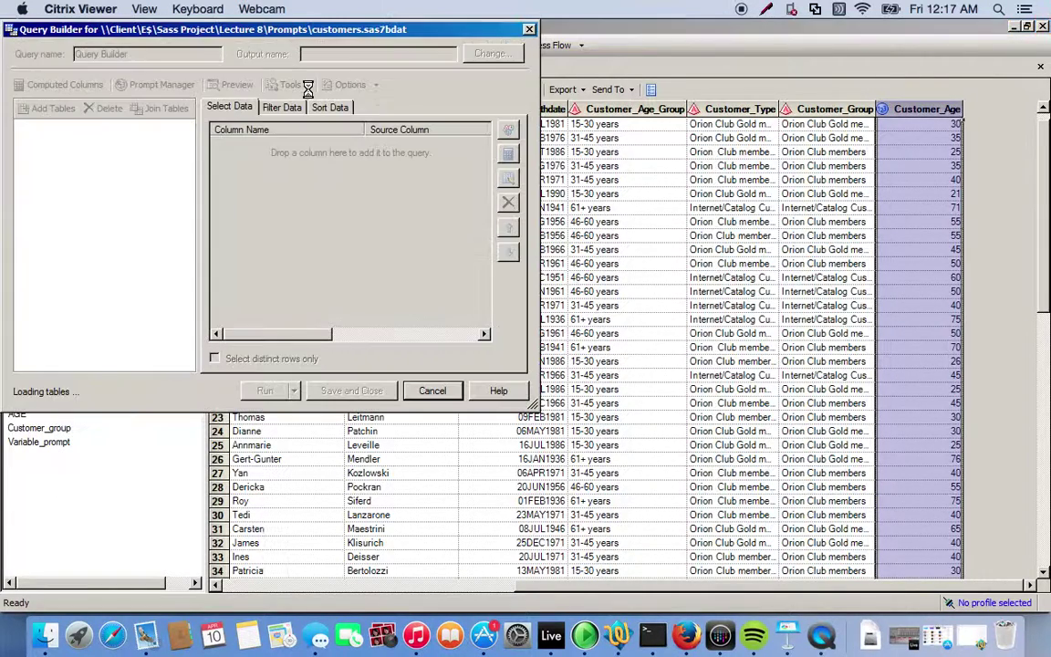
drag(77, 127, 268, 143)
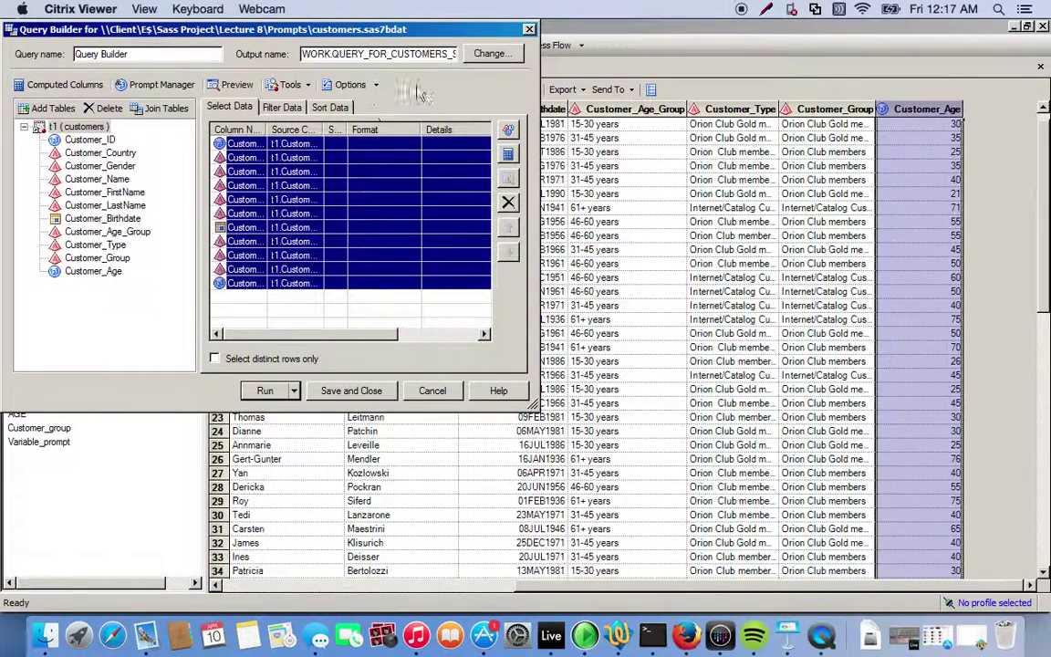
click(290, 108)
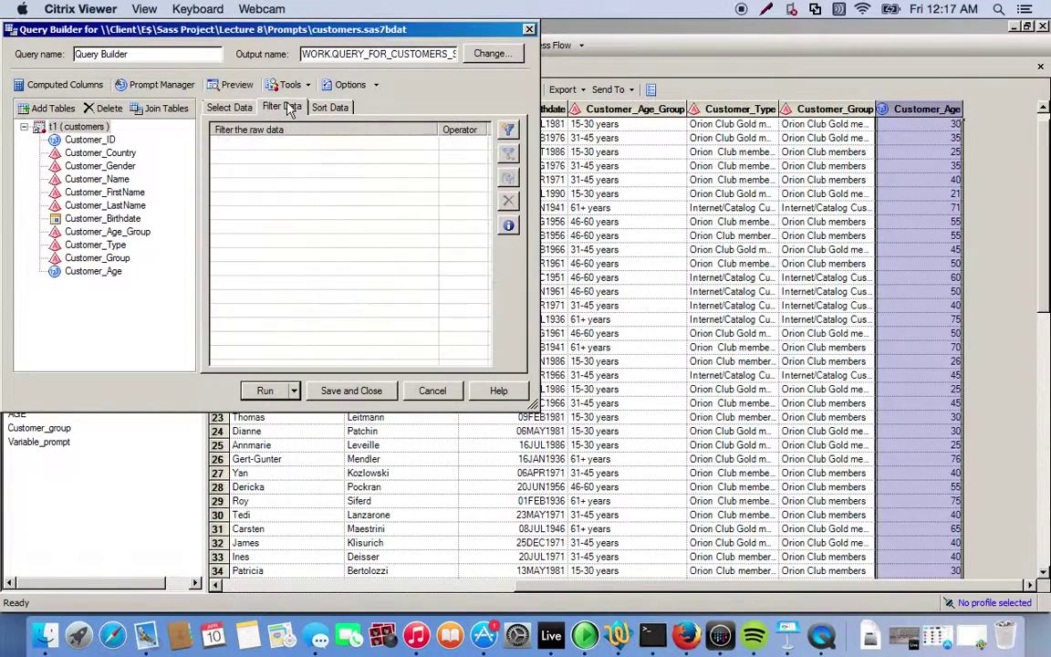
click(510, 133)
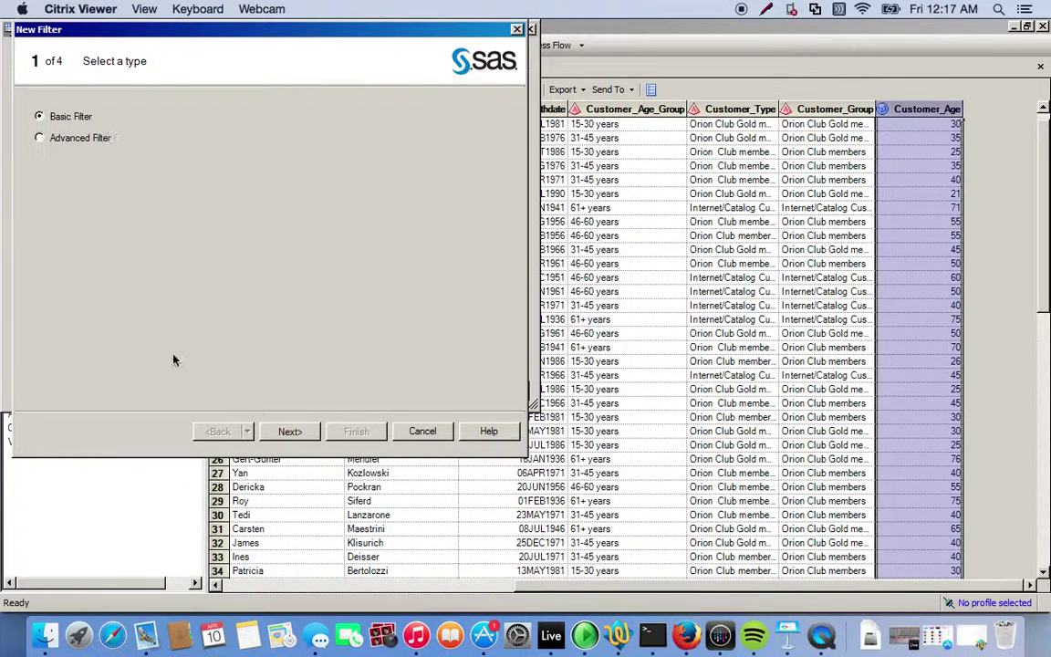
- Filter Customer_Age to equal the &AGE prompt value
click(289, 431)
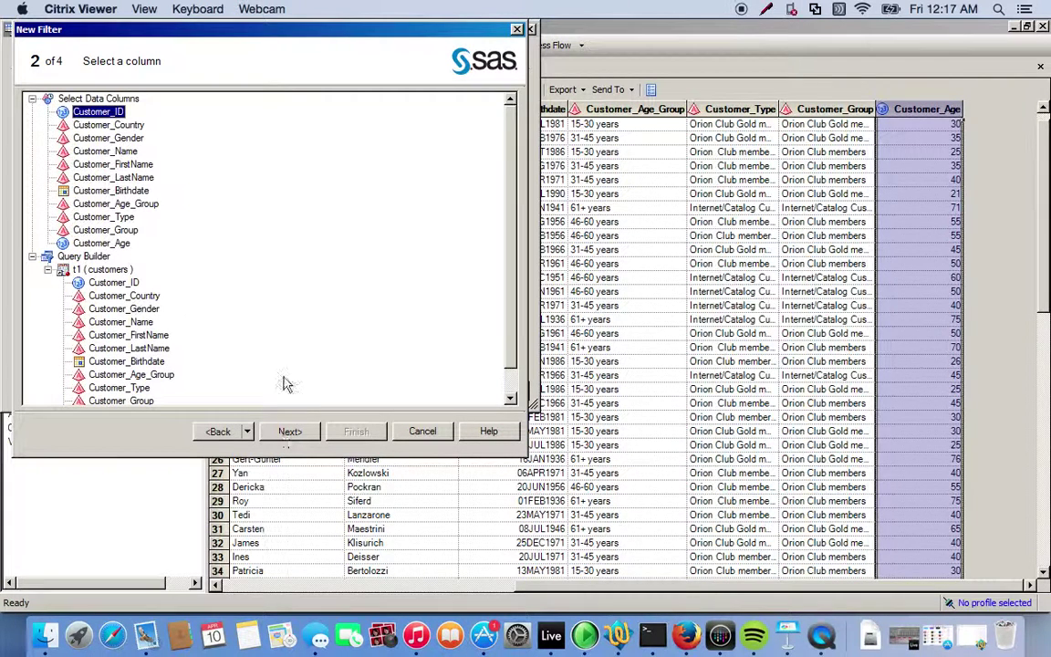
click(112, 245)
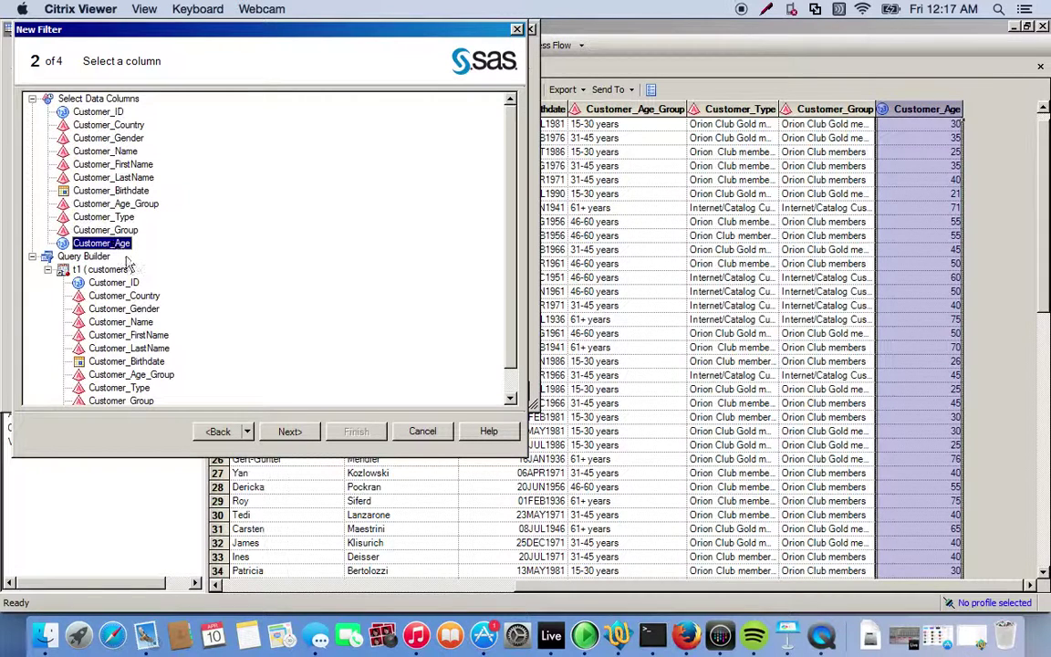
click(289, 433)
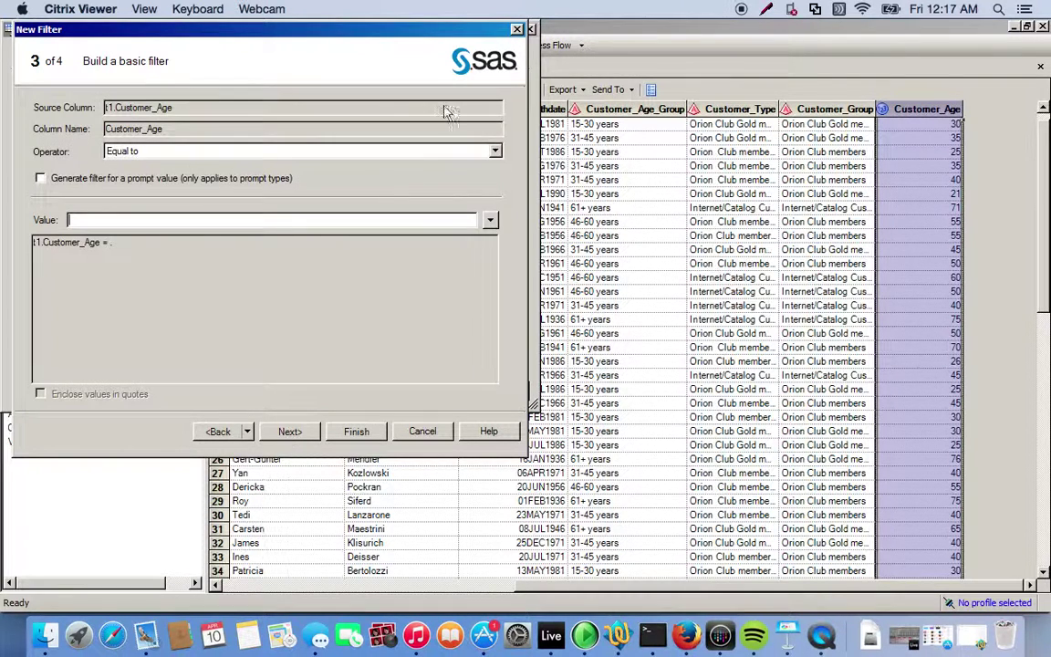
click(40, 179)
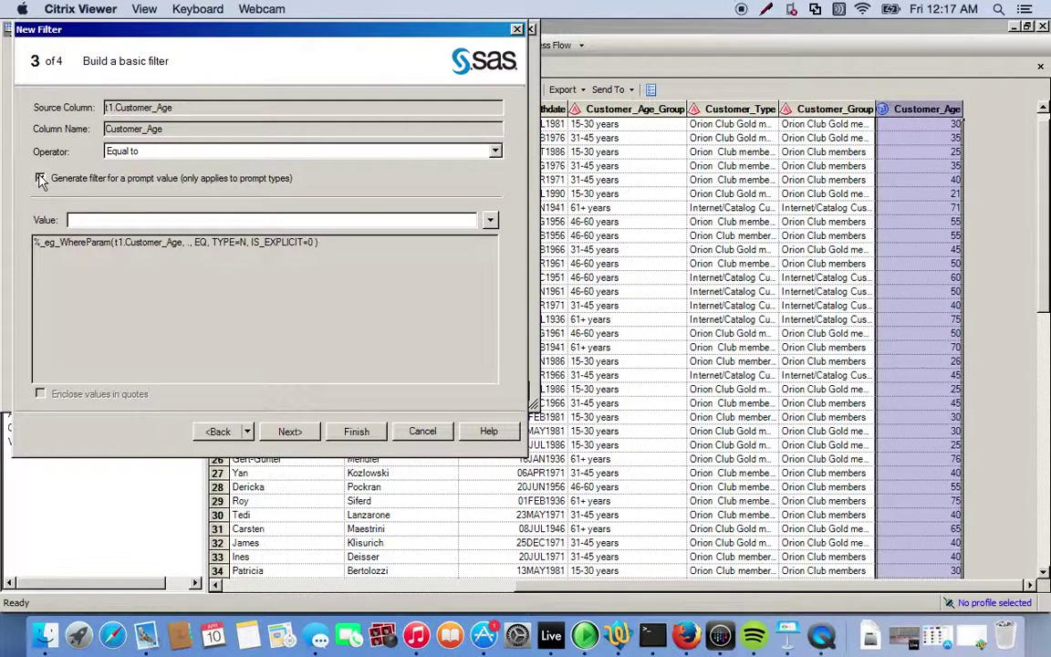
click(489, 221)
click(172, 254)
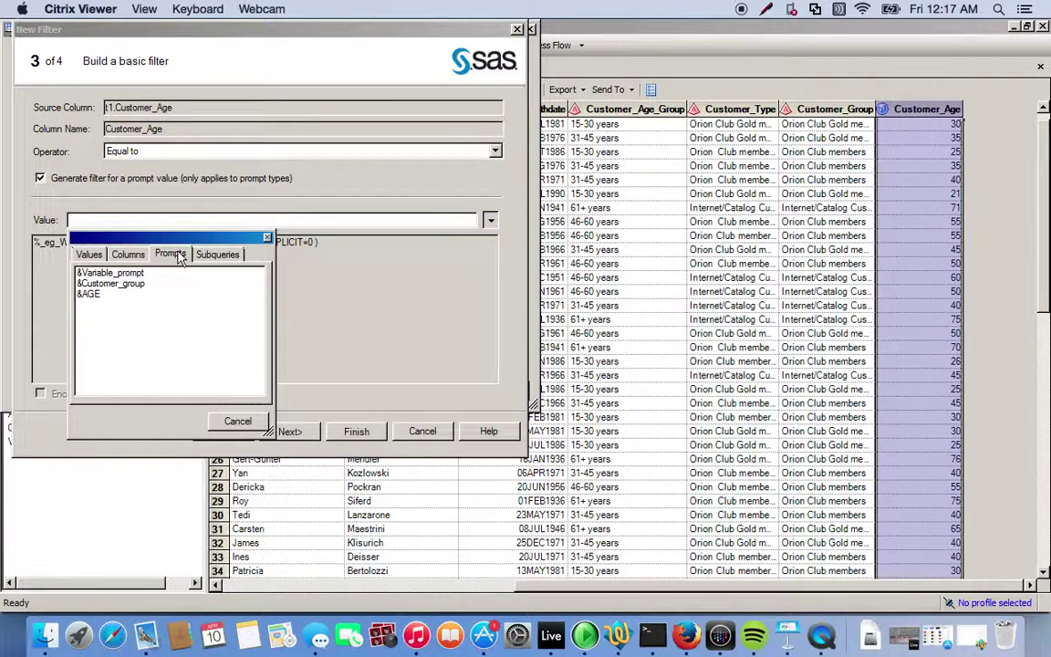
double_click(88, 293)
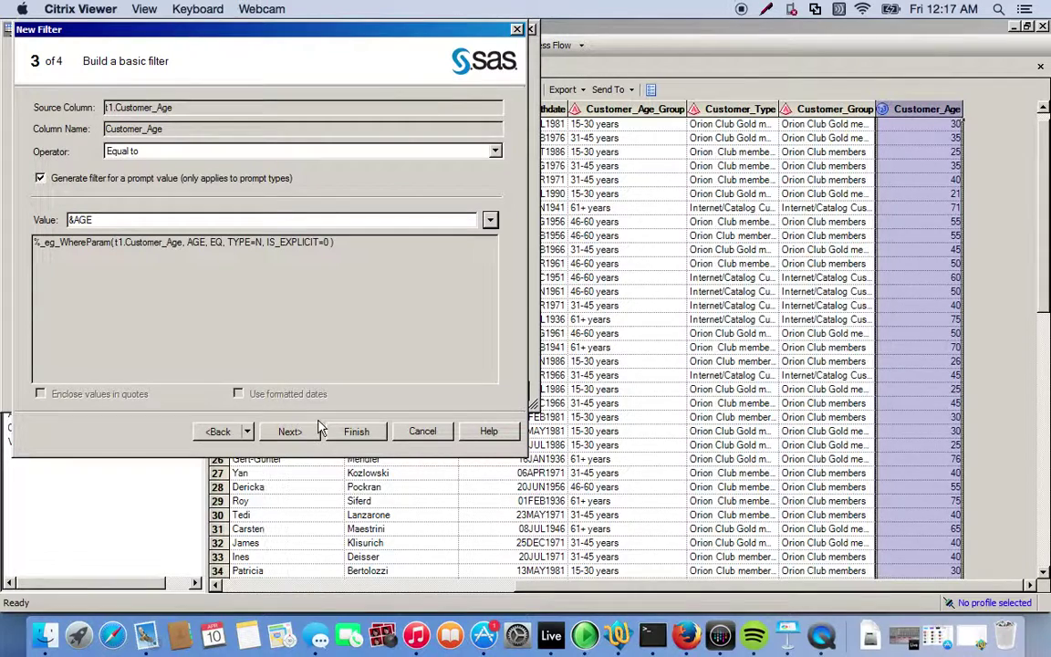
click(355, 432)
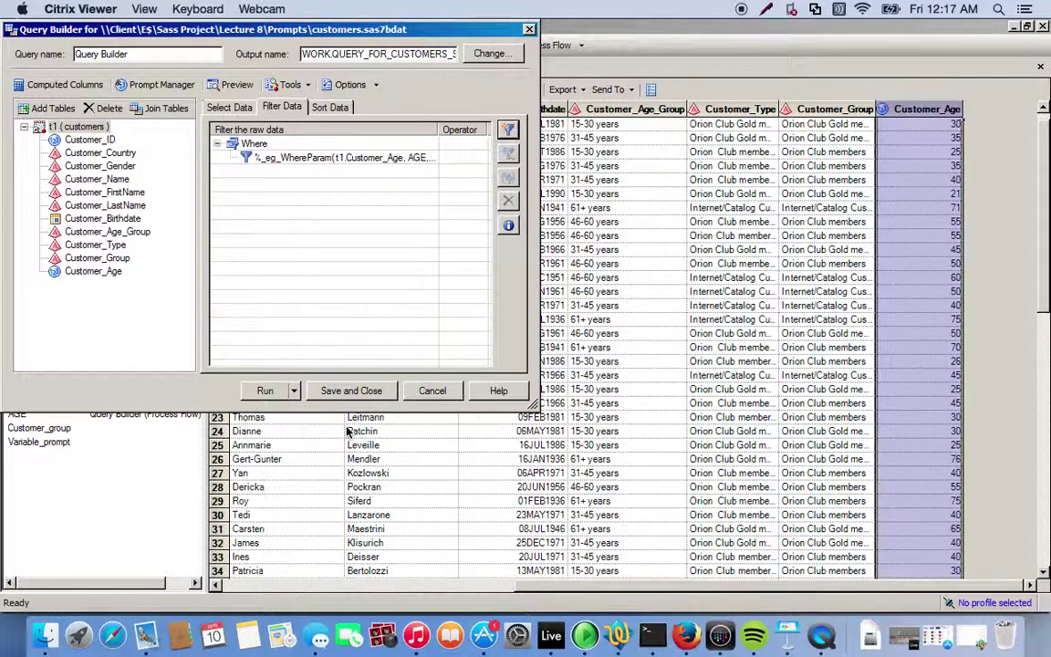
- Run the query with AGE 45, check the ten rows aged 45, and reopen the query
click(260, 391)
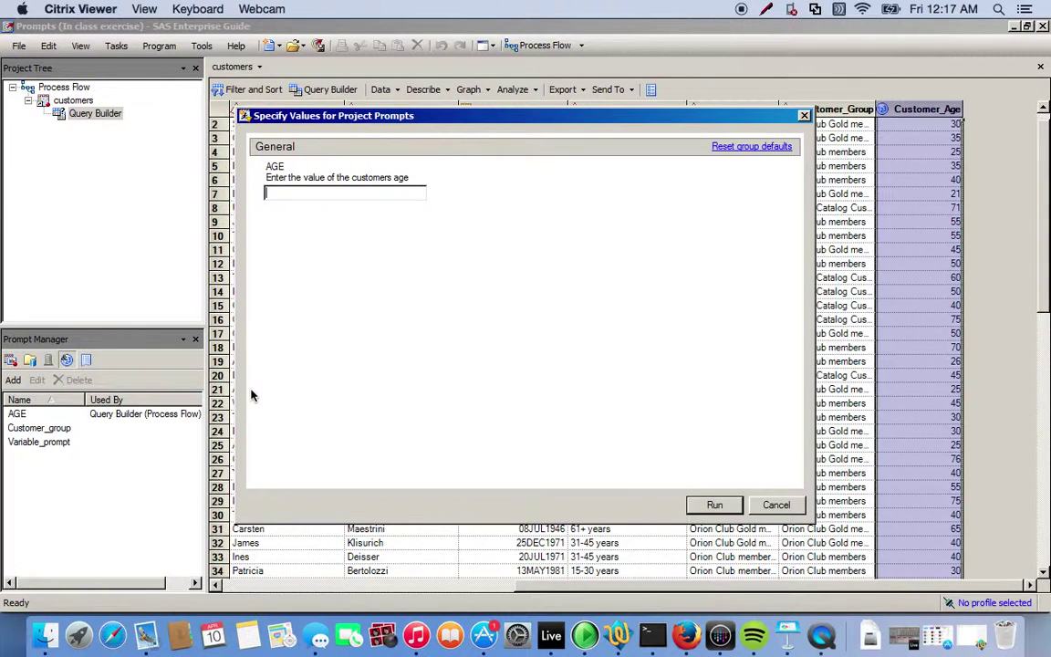
text(45)
click(720, 505)
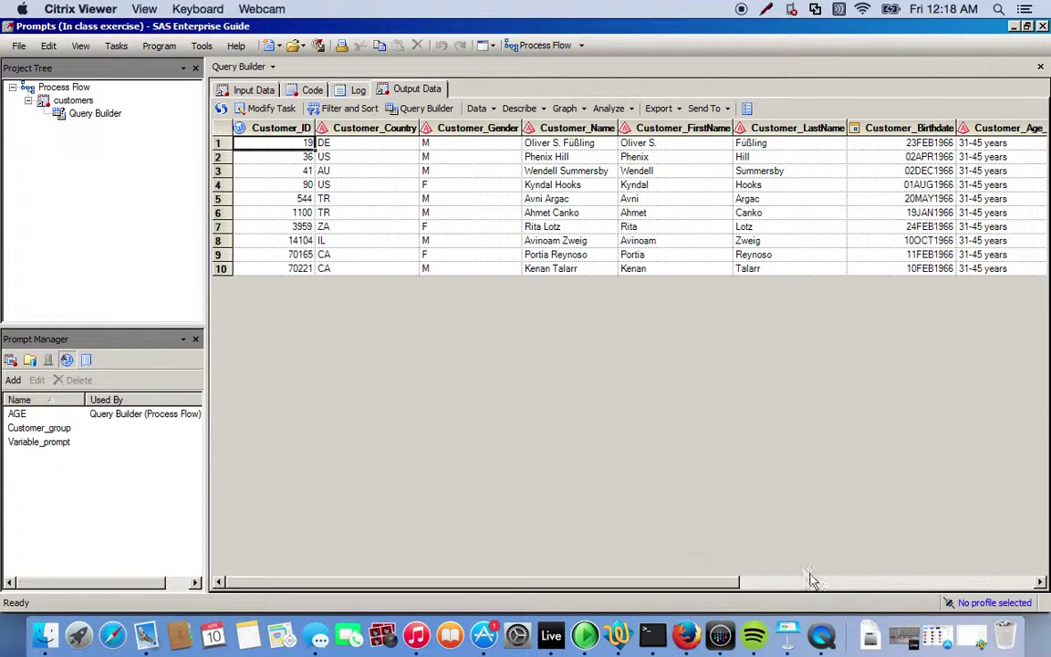
click(856, 581)
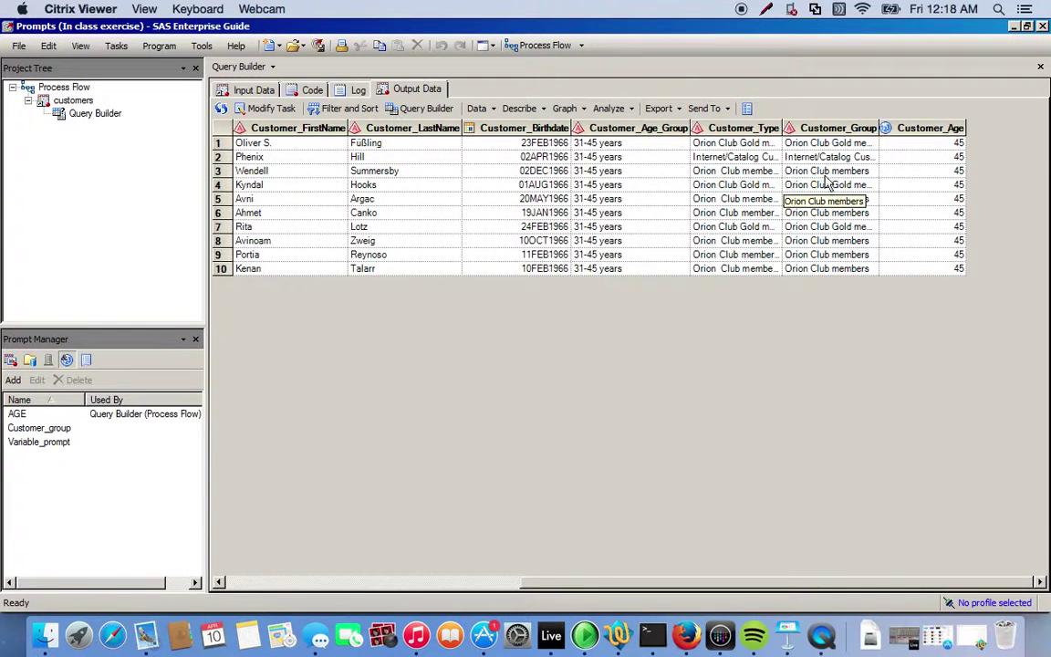
mouse_move(900, 128)
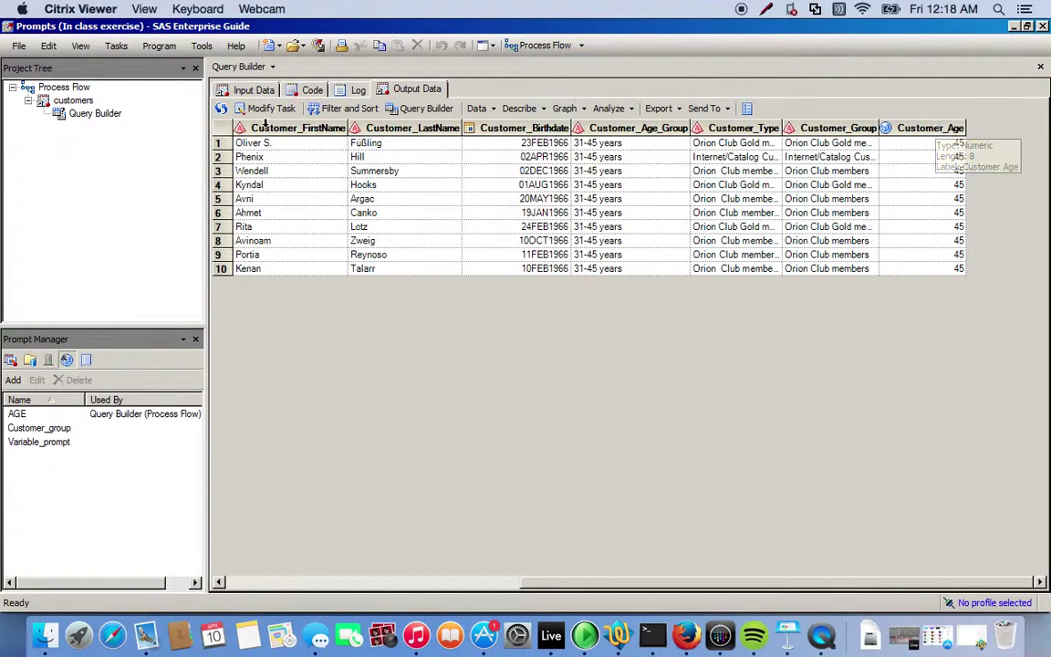
click(267, 108)
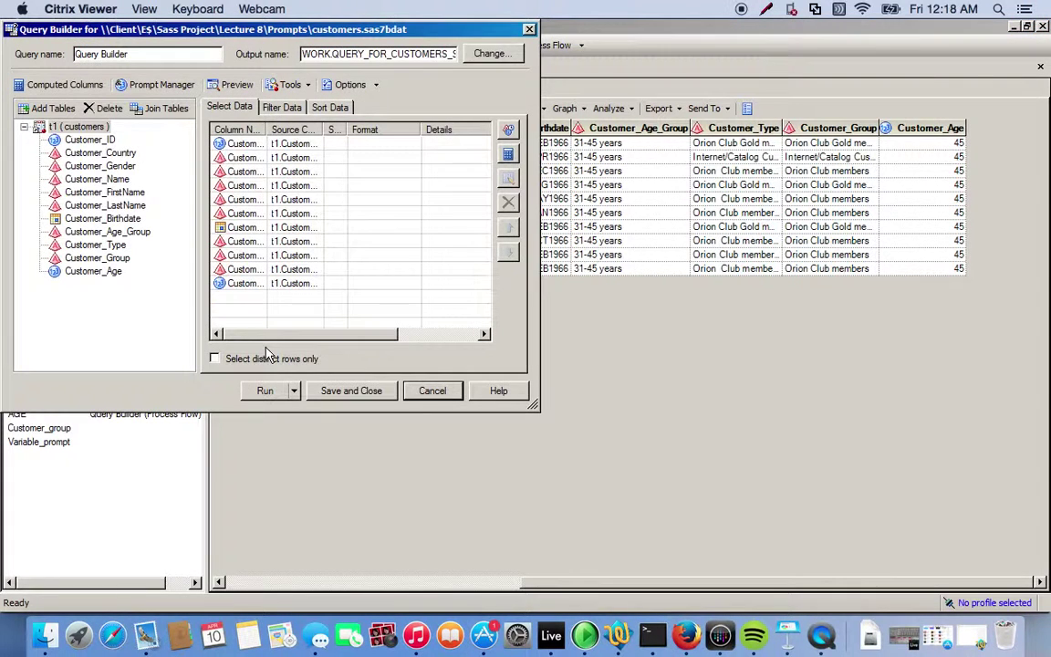
- Rerun the query with AGE 40, replacing the earlier results
click(260, 390)
click(533, 384)
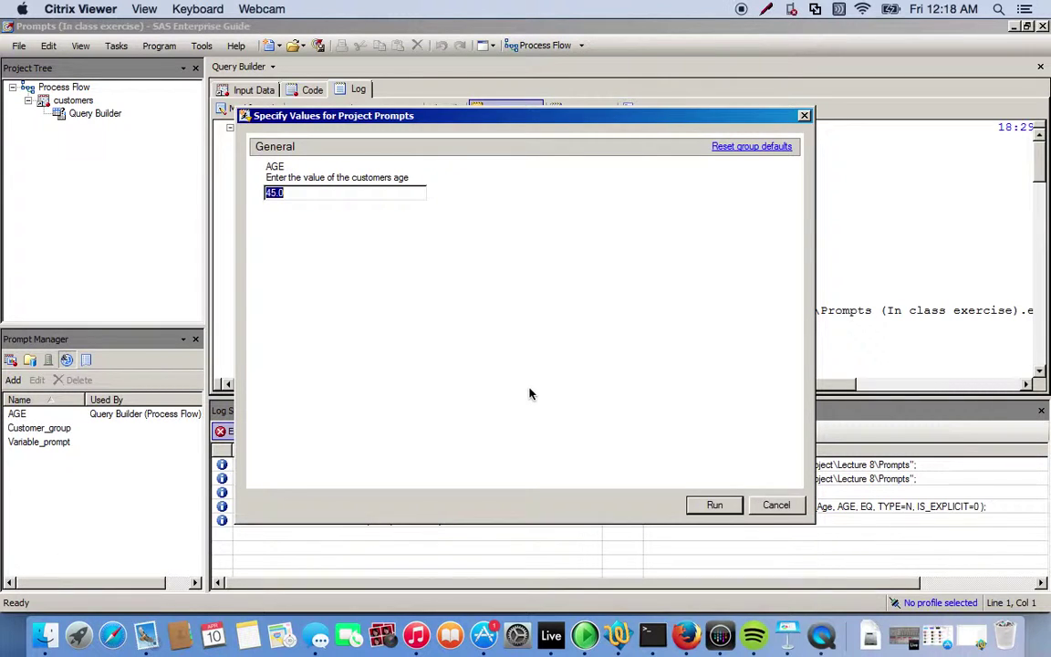
text(40)
click(713, 504)
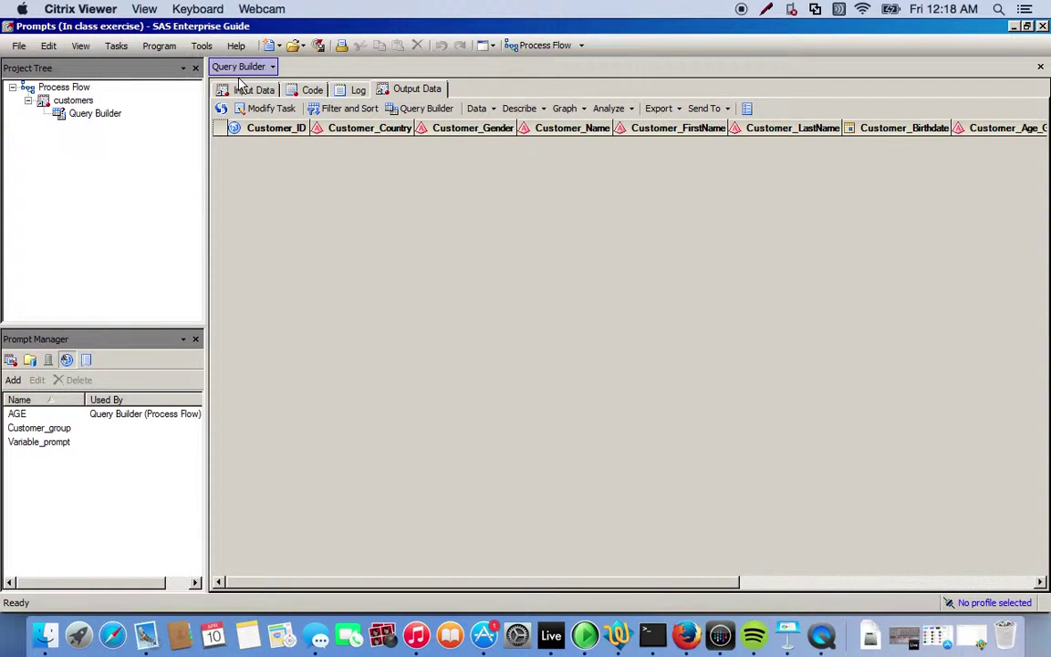
click(262, 108)
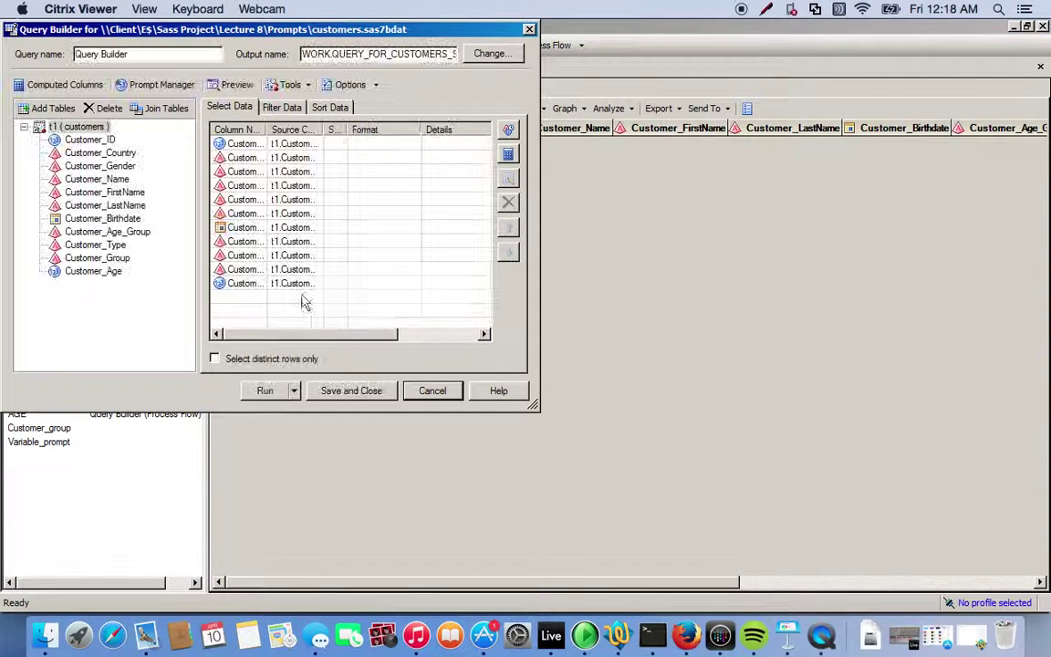
- Rerun the query with AGE 10, which returns no rows, and reopen it
click(264, 392)
click(521, 381)
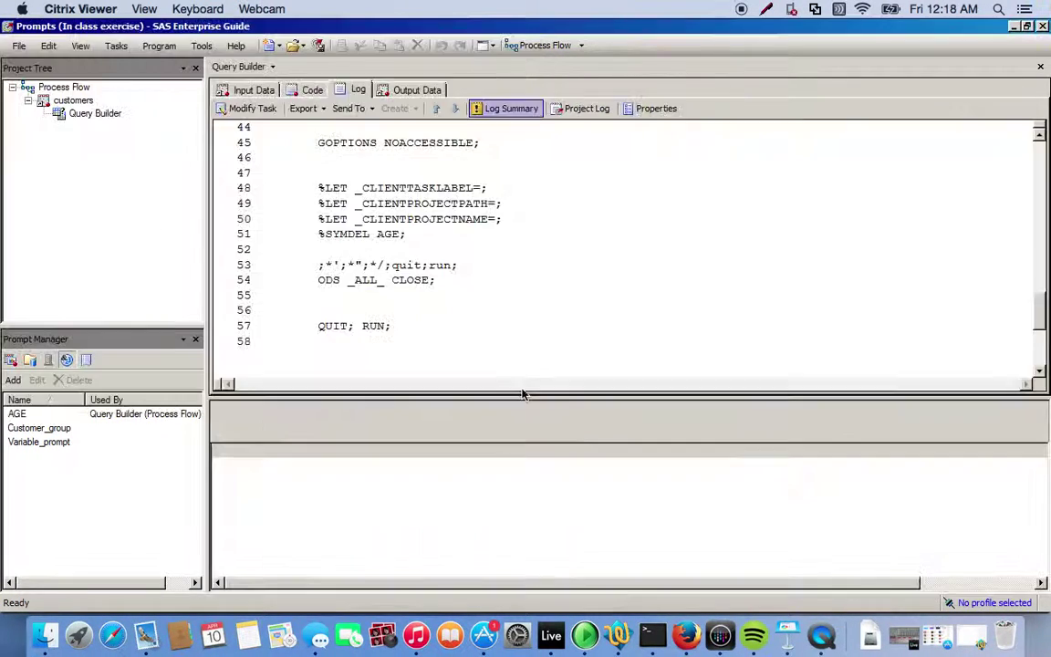
text(10)
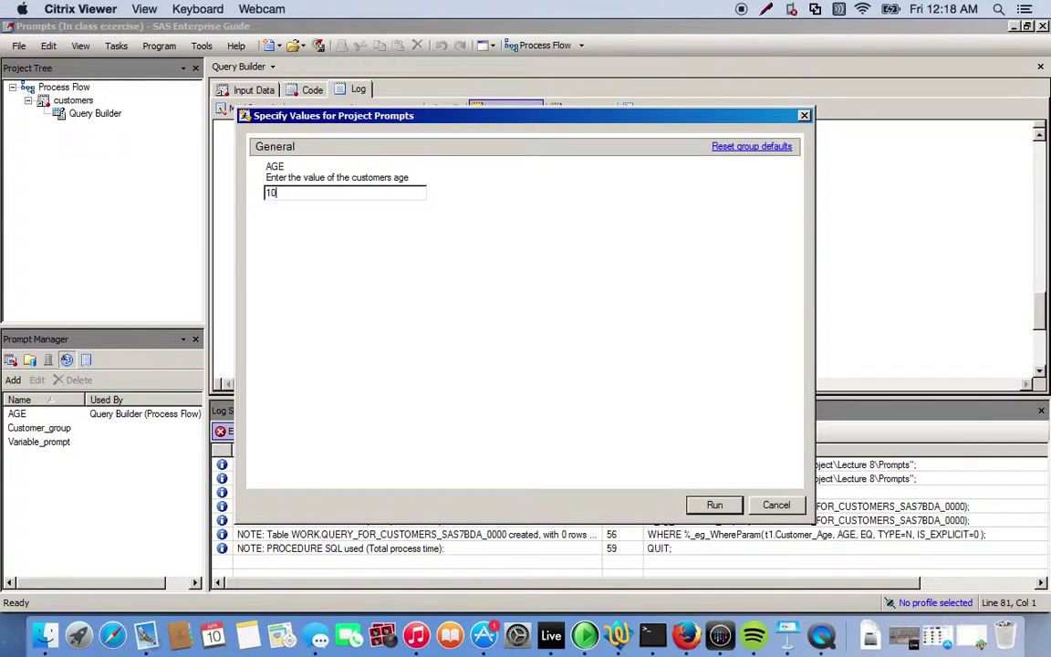
click(712, 504)
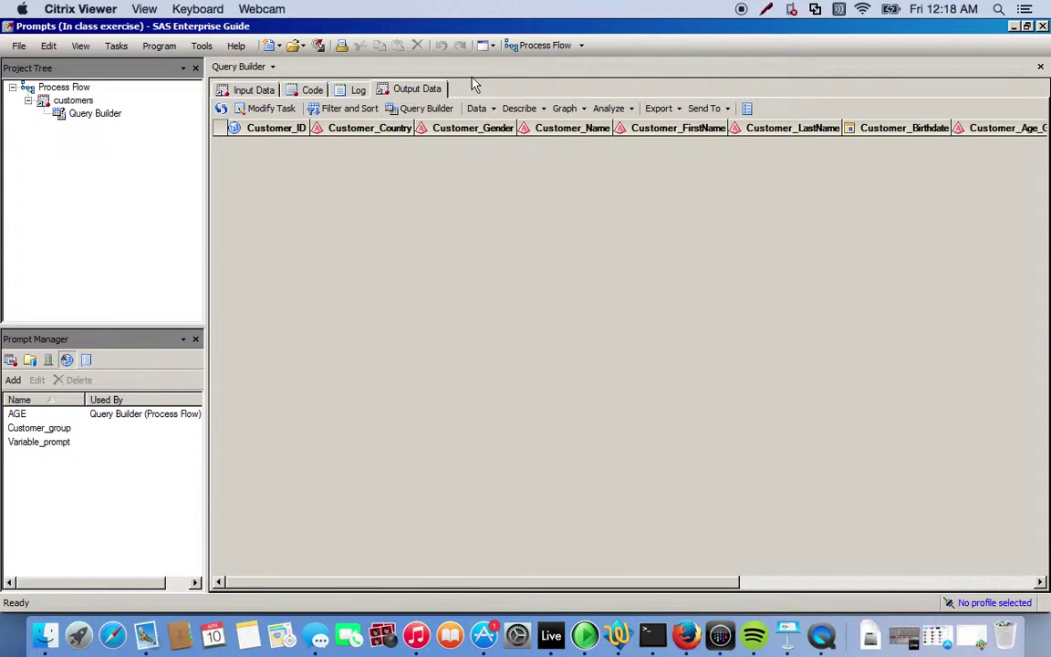
click(271, 109)
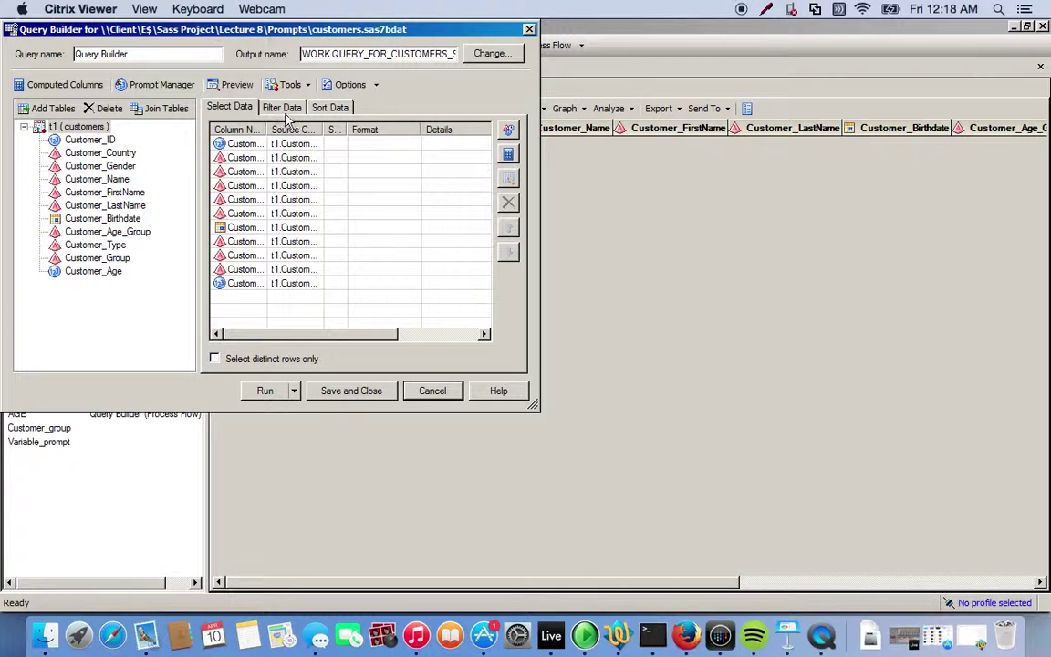
- Rerun the query with AGE 30 and view Customer_Age for the six returned customers
click(263, 392)
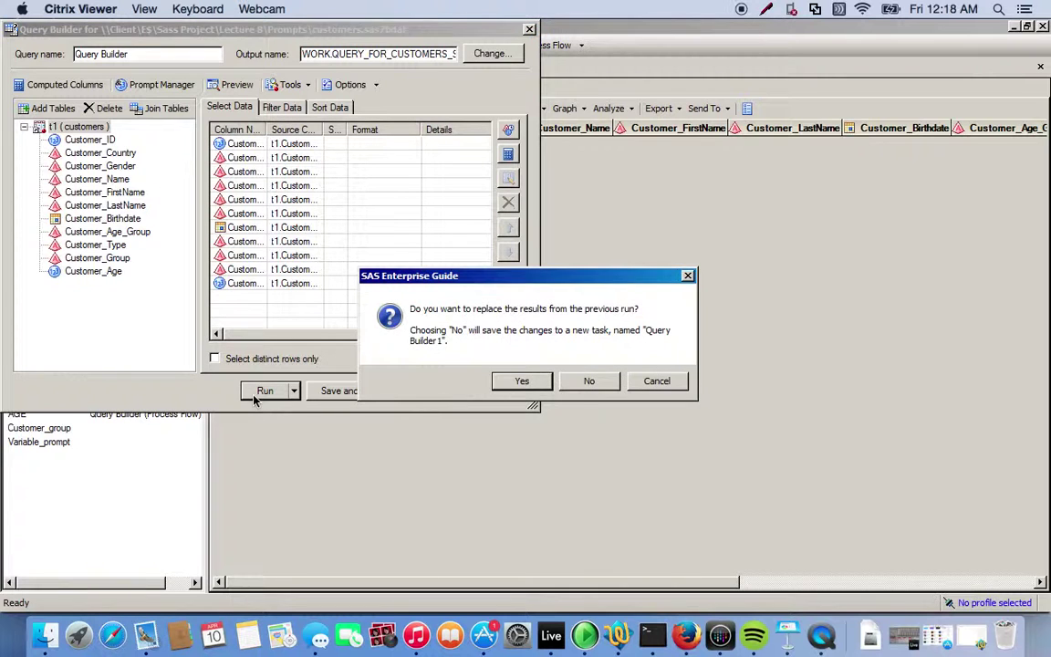
click(516, 380)
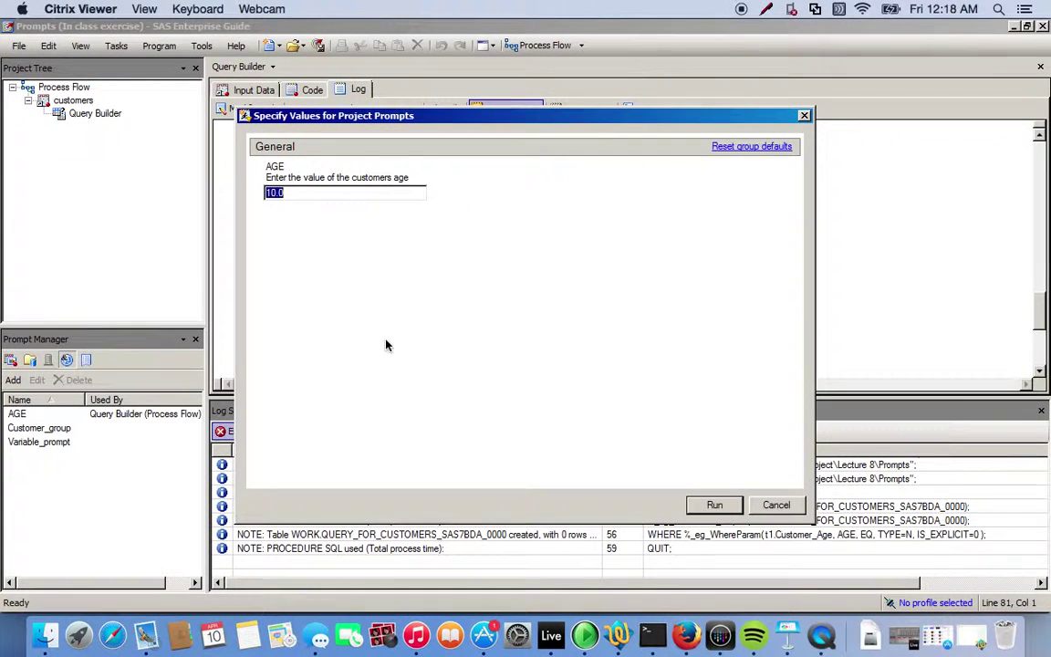
text(30)
click(714, 505)
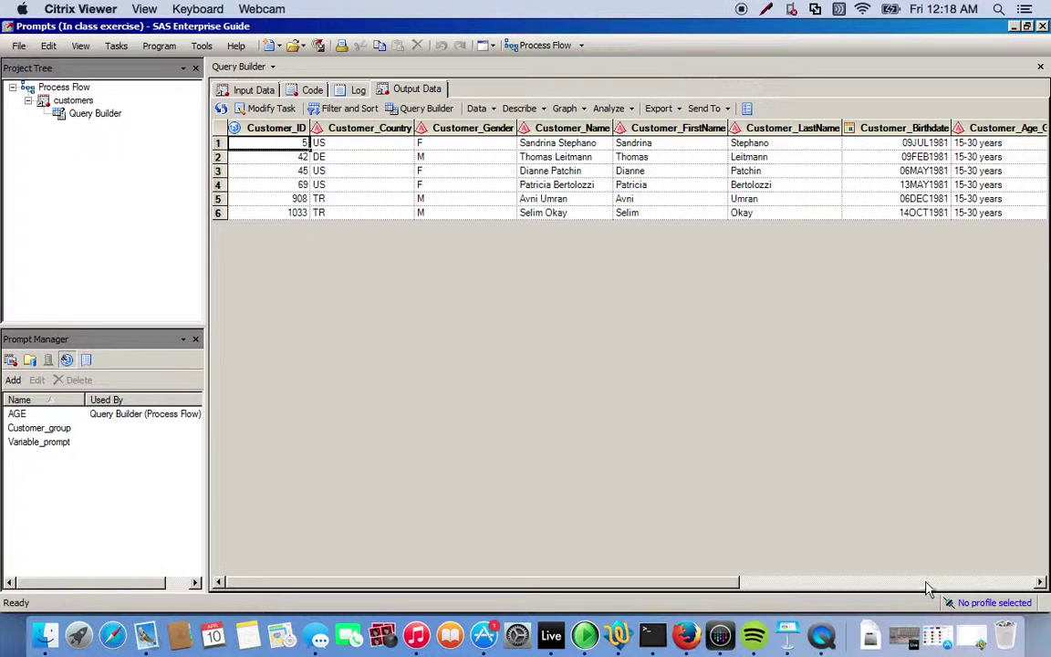
click(1040, 582)
click(1040, 582)
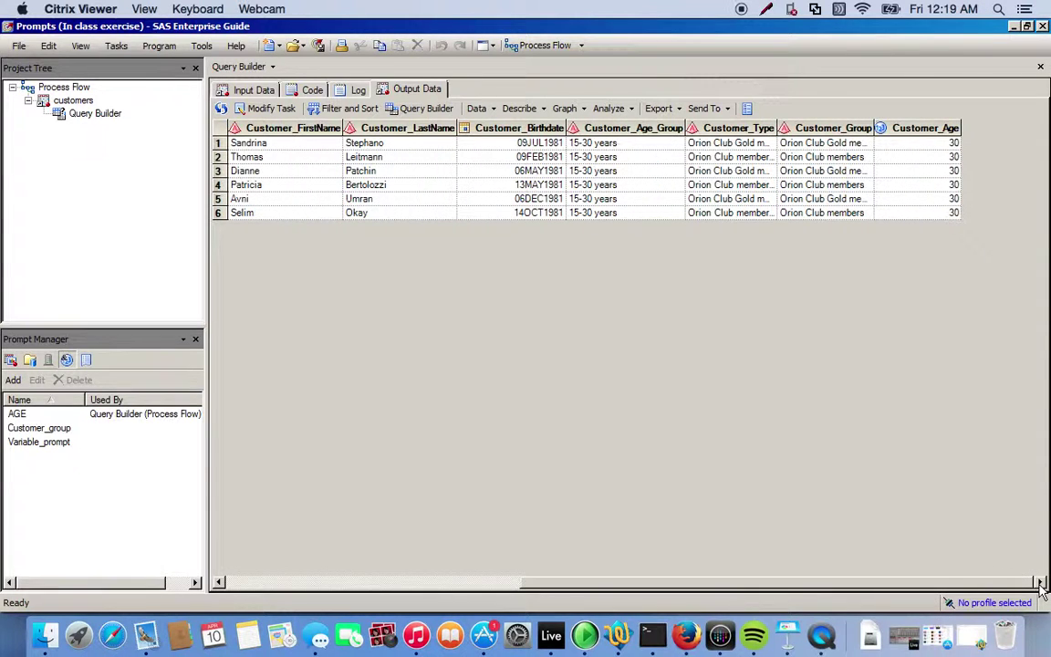